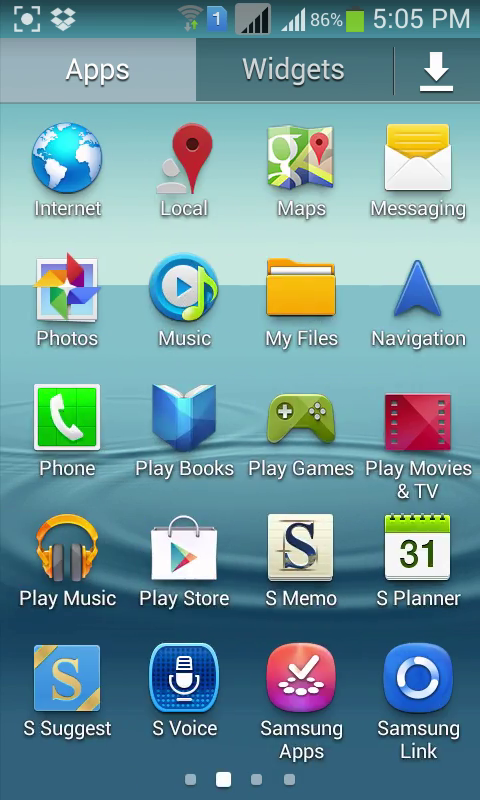
Page through the app drawer, past SetCPU's page, to the page holding My Files
{"action": "left_click_drag", "start_coordinate": [380, 600], "coordinate": [100, 600]}
{"action": "left_click_drag", "start_coordinate": [380, 600], "coordinate": [100, 600]}
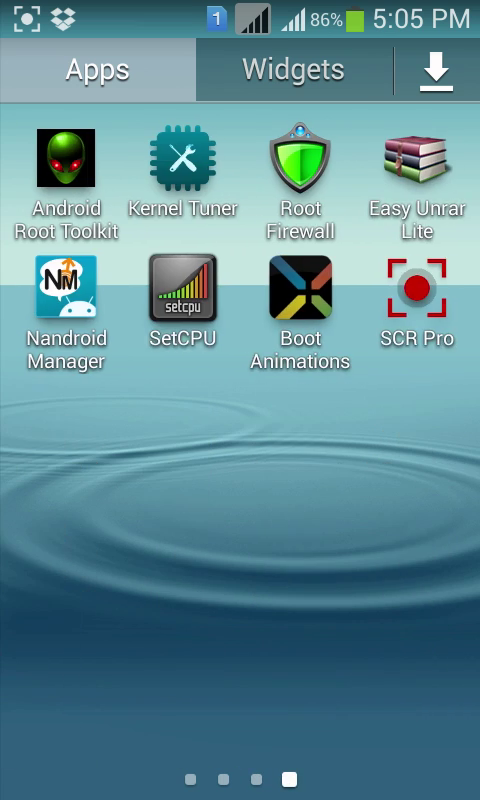
{"action": "left_click_drag", "start_coordinate": [380, 600], "coordinate": [100, 600]}
{"action": "left_click_drag", "start_coordinate": [380, 600], "coordinate": [100, 600]}
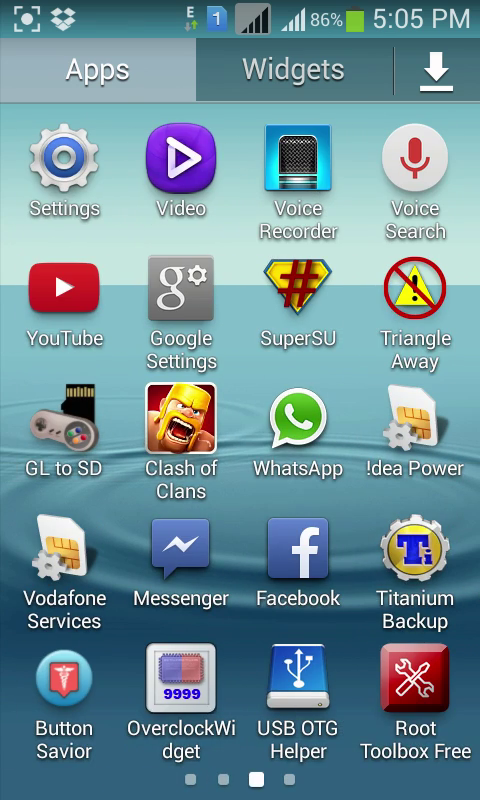
{"action": "left_click_drag", "start_coordinate": [380, 477], "coordinate": [100, 477]}
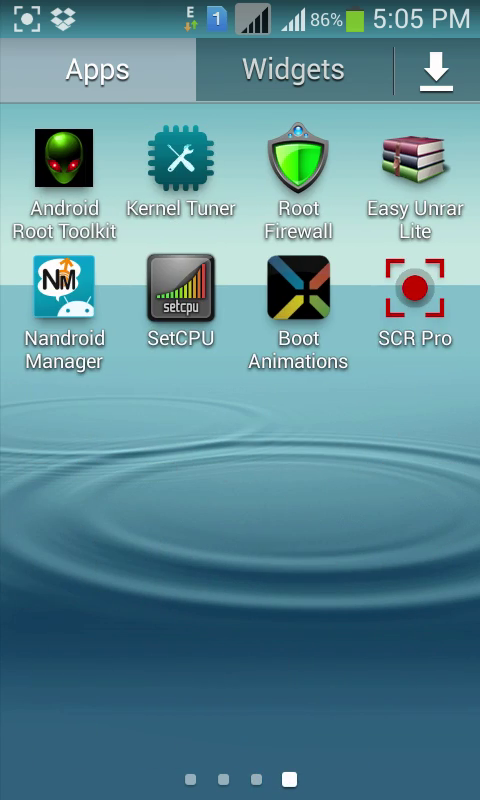
{"action": "mouse_move", "coordinate": [100, 585]}
{"action": "left_mouse_down"}
{"action": "mouse_move", "coordinate": [380, 585]}
{"action": "mouse_move", "coordinate": [100, 585]}
{"action": "left_mouse_up"}
{"action": "left_click_drag", "start_coordinate": [380, 672], "coordinate": [100, 672]}
{"action": "left_click_drag", "start_coordinate": [380, 600], "coordinate": [100, 600]}
{"action": "left_click_drag", "start_coordinate": [380, 430], "coordinate": [70, 430]}
{"action": "left_click_drag", "start_coordinate": [380, 396], "coordinate": [54, 396]}
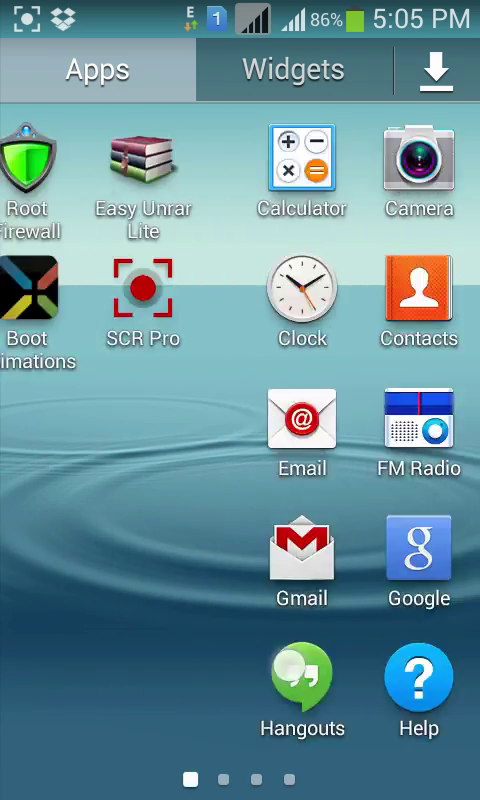
{"action": "left_click_drag", "start_coordinate": [100, 625], "coordinate": [380, 625]}
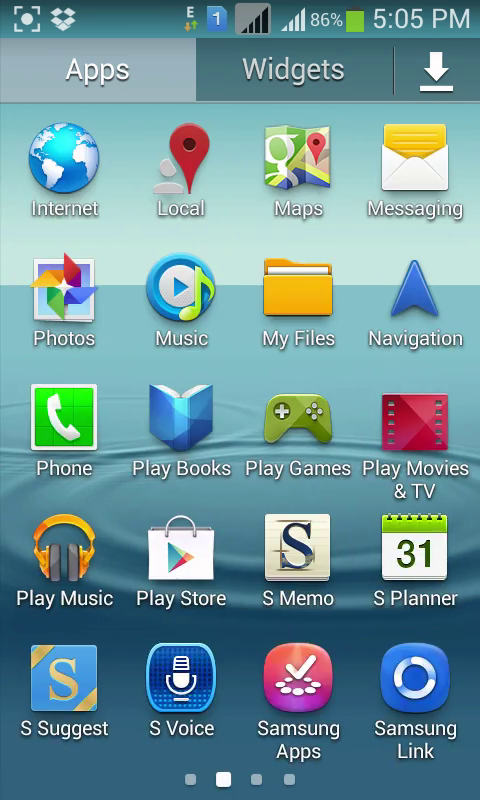
{"action": "mouse_move", "coordinate": [100, 615]}
{"action": "left_mouse_down"}
{"action": "mouse_move", "coordinate": [380, 615]}
{"action": "mouse_move", "coordinate": [100, 615]}
{"action": "left_mouse_up"}
{"action": "left_click_drag", "start_coordinate": [380, 615], "coordinate": [60, 615]}
{"action": "left_click_drag", "start_coordinate": [100, 615], "coordinate": [380, 615]}
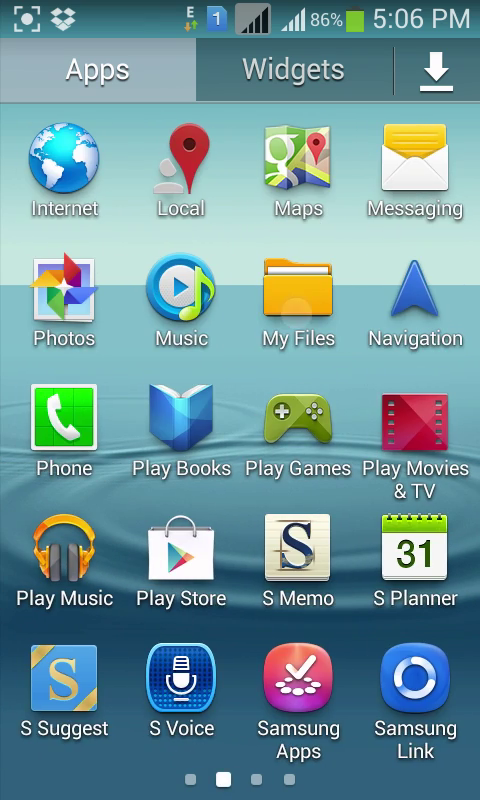
In My Files, show All files and browse the SD memory card contents
{"action": "left_click", "coordinate": [297, 300]}
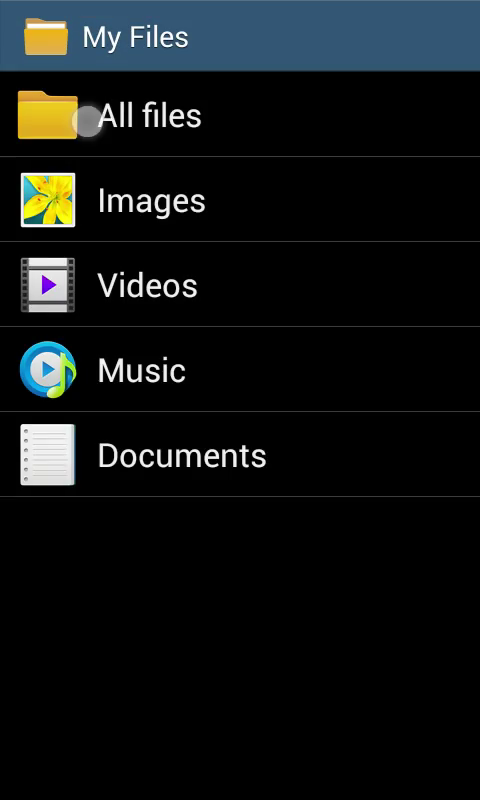
{"action": "left_click", "coordinate": [85, 115]}
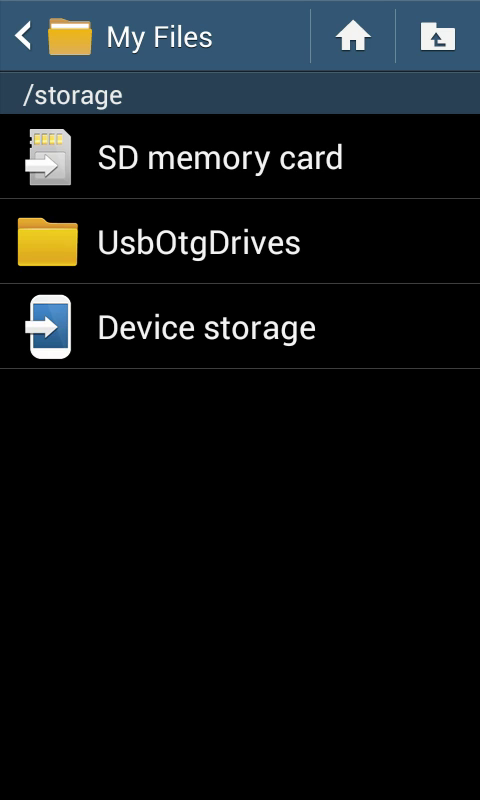
{"action": "left_click", "coordinate": [220, 157]}
{"action": "left_click_drag", "start_coordinate": [110, 560], "coordinate": [110, 330]}
{"action": "mouse_move", "coordinate": [85, 760]}
{"action": "left_mouse_down"}
{"action": "mouse_move", "coordinate": [85, 618]}
{"action": "mouse_move", "coordinate": [20, 210]}
{"action": "left_mouse_up"}
{"action": "left_click_drag", "start_coordinate": [110, 250], "coordinate": [110, 700]}
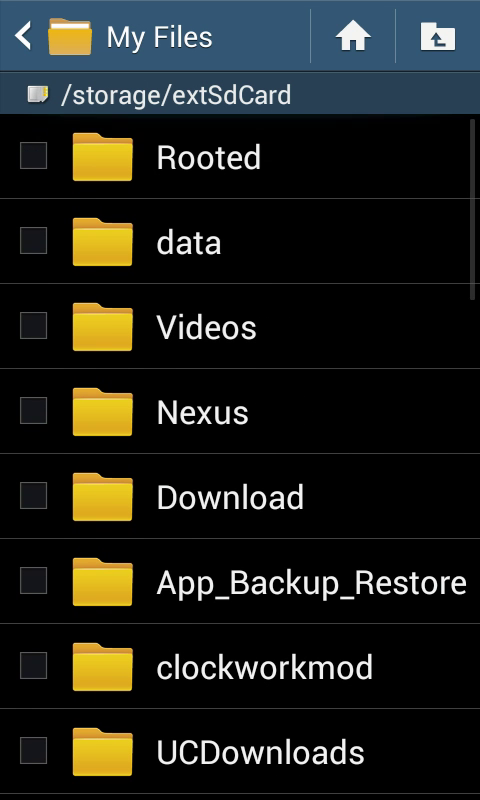
{"action": "left_click_drag", "start_coordinate": [110, 500], "coordinate": [110, 330]}
Go to Device storage and open its Download folder
{"action": "left_click", "coordinate": [20, 36]}
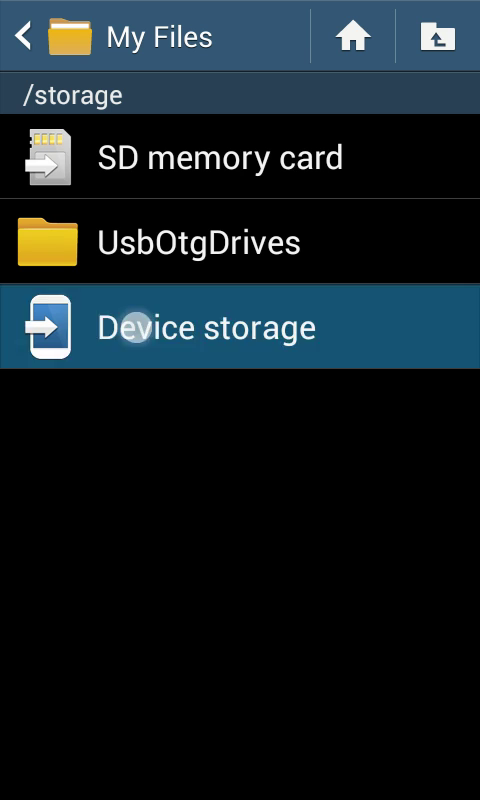
{"action": "left_click", "coordinate": [134, 327]}
{"action": "left_click_drag", "start_coordinate": [110, 600], "coordinate": [110, 450]}
{"action": "mouse_move", "coordinate": [120, 500]}
{"action": "left_mouse_down"}
{"action": "mouse_move", "coordinate": [120, 660]}
{"action": "mouse_move", "coordinate": [115, 640]}
{"action": "left_mouse_up"}
{"action": "left_click_drag", "start_coordinate": [115, 690], "coordinate": [153, 464]}
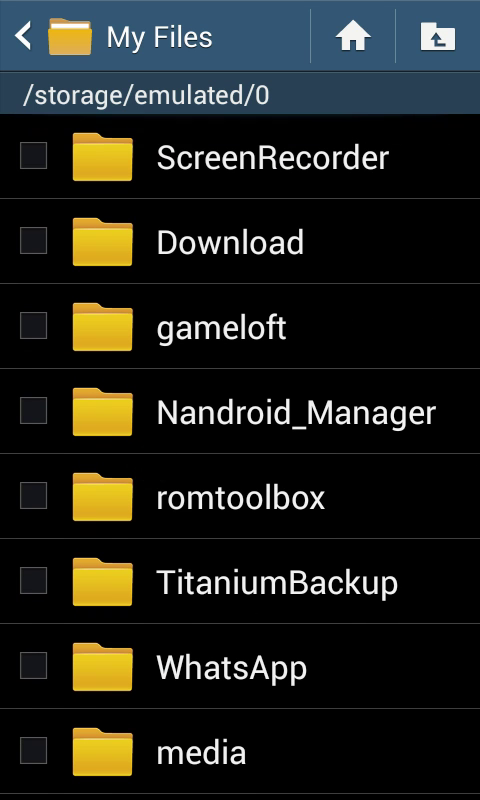
{"action": "left_click", "coordinate": [230, 242]}
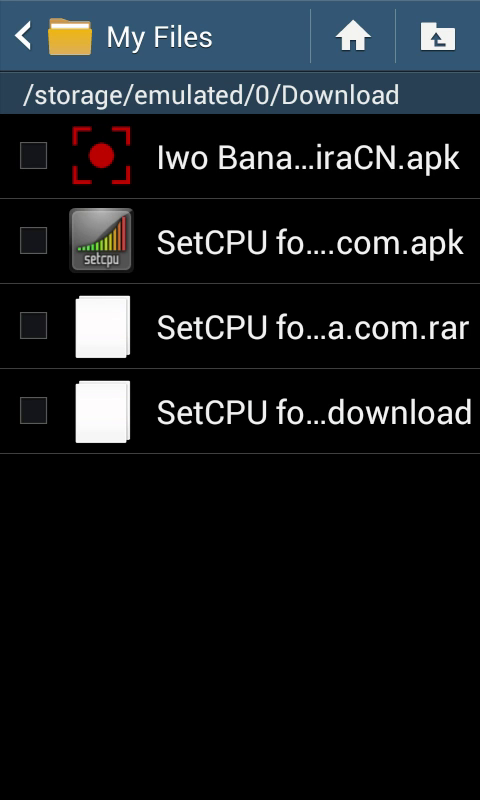
Back out to the storage locations, reopening SD memory card along the way
{"action": "key", "text": "Escape"}
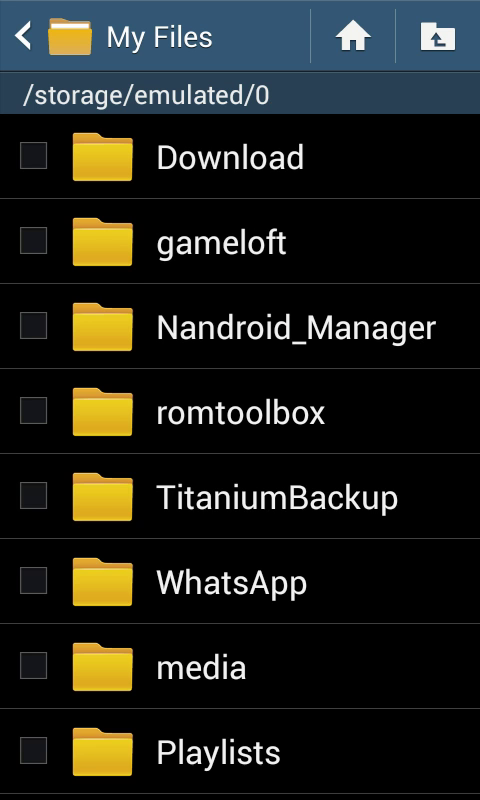
{"action": "key", "text": "Escape"}
{"action": "left_click", "coordinate": [220, 157]}
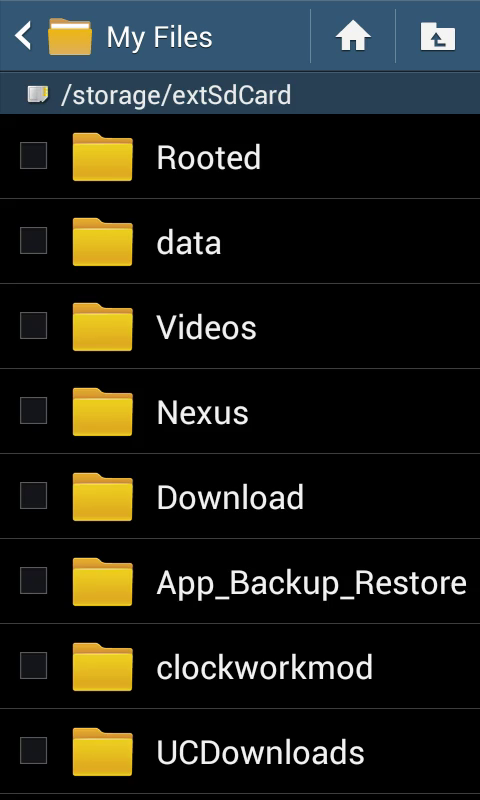
{"action": "key", "text": "Escape"}
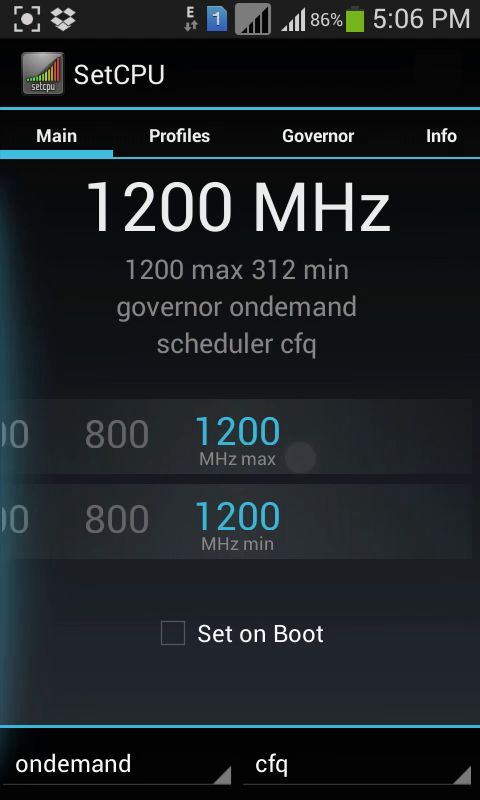
Swipe the MHz max and min pickers through 312 and 600, ending both at 1200
{"action": "left_click_drag", "start_coordinate": [240, 448], "coordinate": [390, 446]}
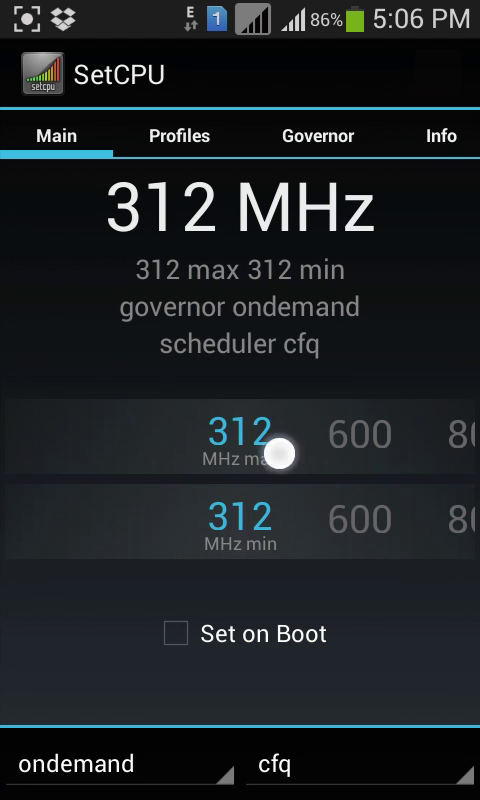
{"action": "left_click_drag", "start_coordinate": [279, 452], "coordinate": [120, 450]}
{"action": "left_click_drag", "start_coordinate": [330, 540], "coordinate": [215, 547]}
{"action": "left_click_drag", "start_coordinate": [250, 520], "coordinate": [98, 509]}
{"action": "left_click_drag", "start_coordinate": [200, 537], "coordinate": [312, 537]}
{"action": "left_click_drag", "start_coordinate": [165, 520], "coordinate": [290, 520]}
{"action": "mouse_move", "coordinate": [240, 445]}
{"action": "left_mouse_down"}
{"action": "mouse_move", "coordinate": [176, 459]}
{"action": "mouse_move", "coordinate": [330, 455]}
{"action": "left_mouse_up"}
{"action": "left_click_drag", "start_coordinate": [200, 450], "coordinate": [18, 421]}
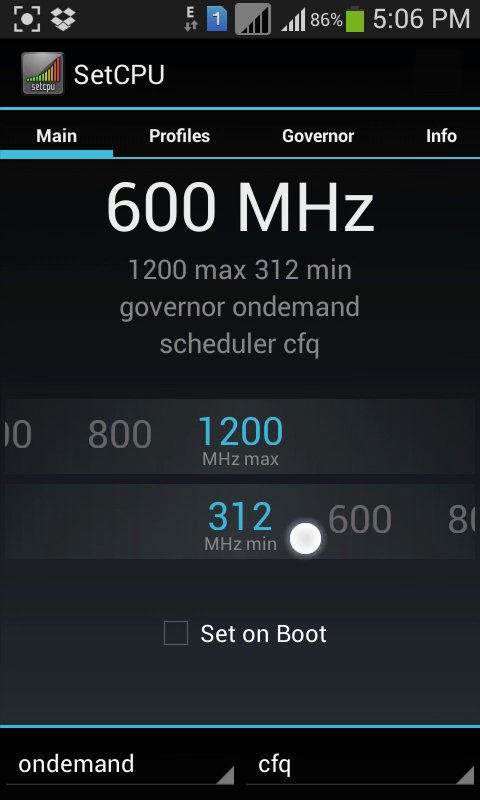
{"action": "left_click_drag", "start_coordinate": [305, 535], "coordinate": [10, 520]}
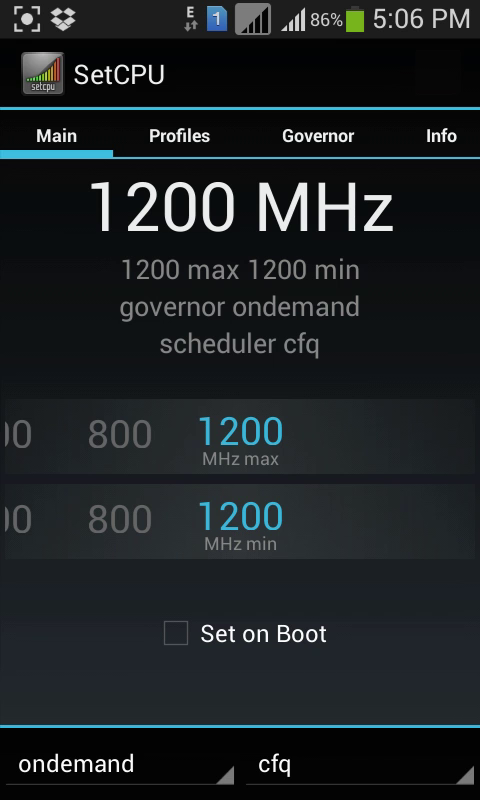
{"action": "left_click", "coordinate": [120, 764]}
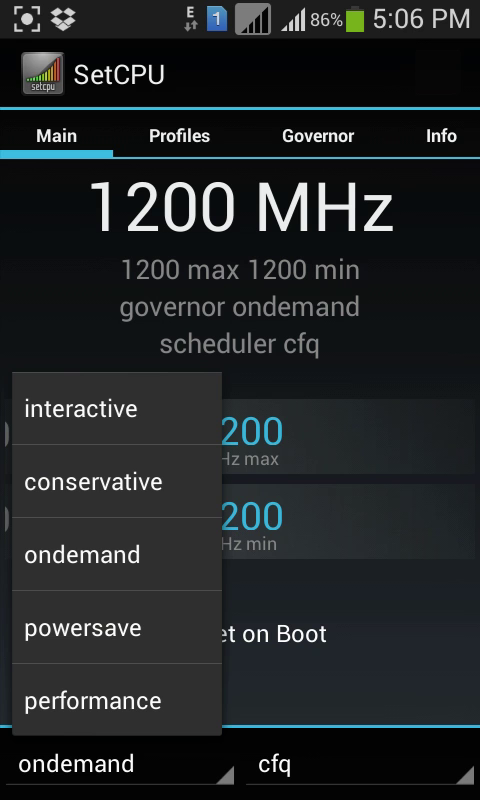
{"action": "left_click", "coordinate": [108, 306]}
{"action": "left_click", "coordinate": [360, 764]}
{"action": "left_click", "coordinate": [93, 344]}
{"action": "left_click_drag", "start_coordinate": [394, 412], "coordinate": [200, 487]}
{"action": "left_click_drag", "start_coordinate": [100, 450], "coordinate": [350, 450]}
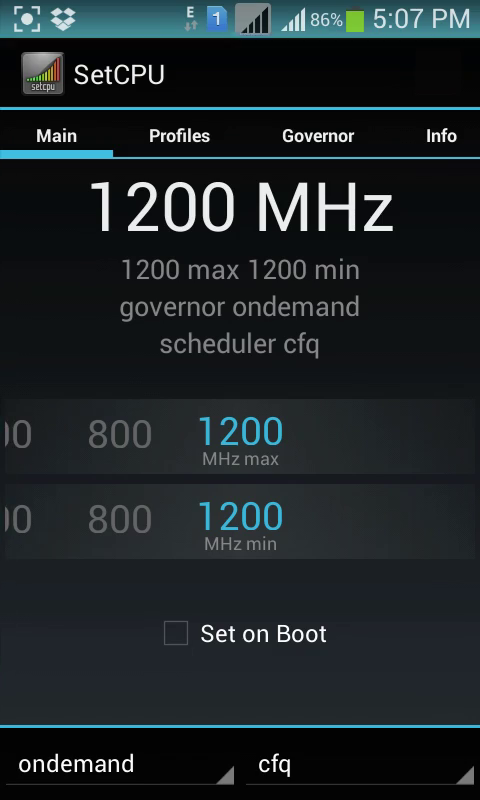
{"action": "key", "text": "Escape"}
Page the app drawer back to page one, briefly opening and closing the notification shade
{"action": "mouse_move", "coordinate": [100, 400]}
{"action": "left_mouse_down"}
{"action": "mouse_move", "coordinate": [380, 400]}
{"action": "mouse_move", "coordinate": [100, 400]}
{"action": "left_mouse_up"}
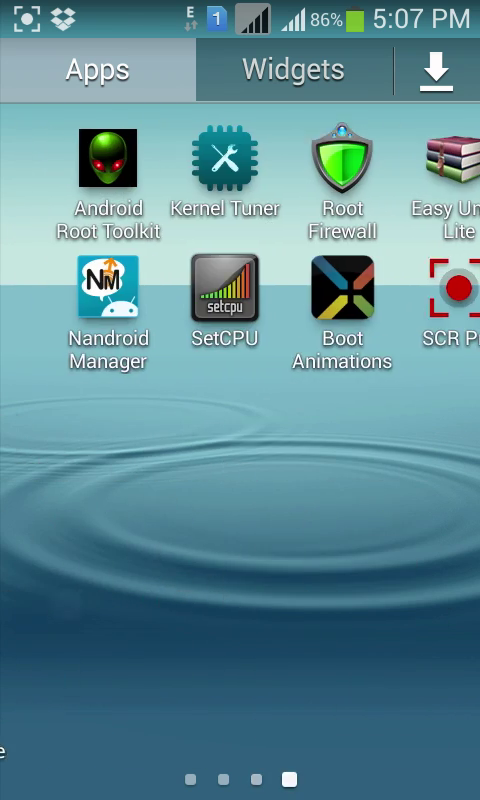
{"action": "left_click_drag", "start_coordinate": [380, 400], "coordinate": [150, 400]}
{"action": "left_click_drag", "start_coordinate": [100, 450], "coordinate": [380, 450]}
{"action": "left_click_drag", "start_coordinate": [100, 450], "coordinate": [380, 450]}
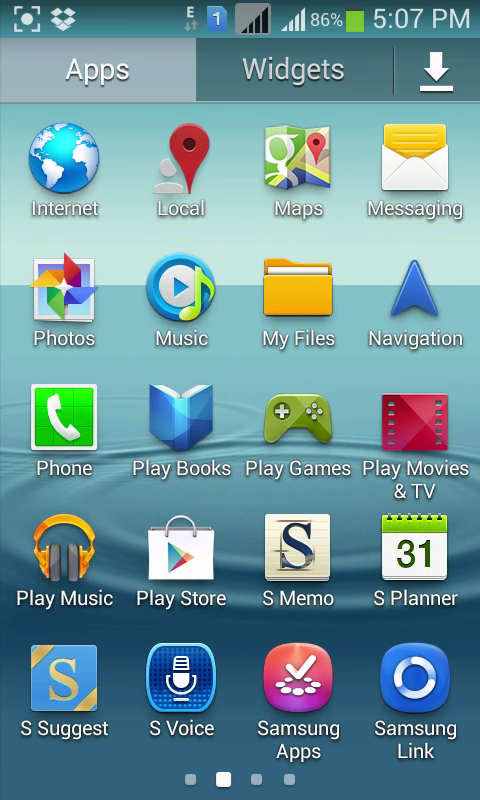
{"action": "mouse_move", "coordinate": [400, 450]}
{"action": "left_mouse_down"}
{"action": "mouse_move", "coordinate": [100, 450]}
{"action": "mouse_move", "coordinate": [400, 450]}
{"action": "left_mouse_up"}
{"action": "left_click_drag", "start_coordinate": [240, 10], "coordinate": [240, 600]}
{"action": "left_click_drag", "start_coordinate": [240, 780], "coordinate": [240, 100]}
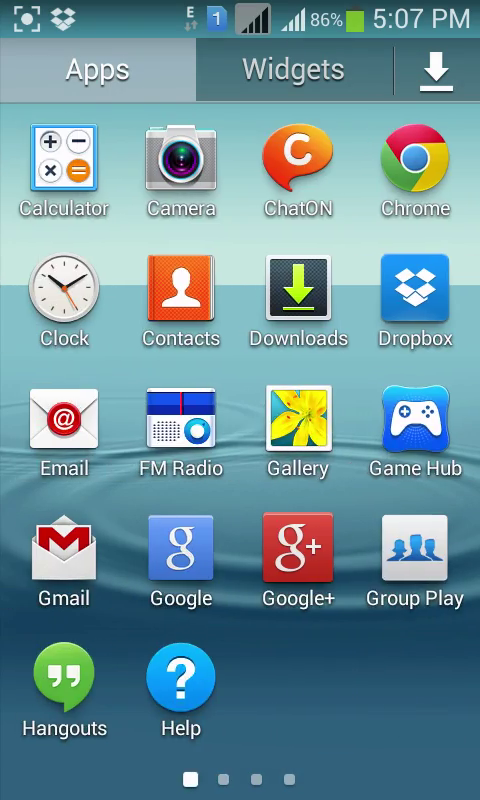